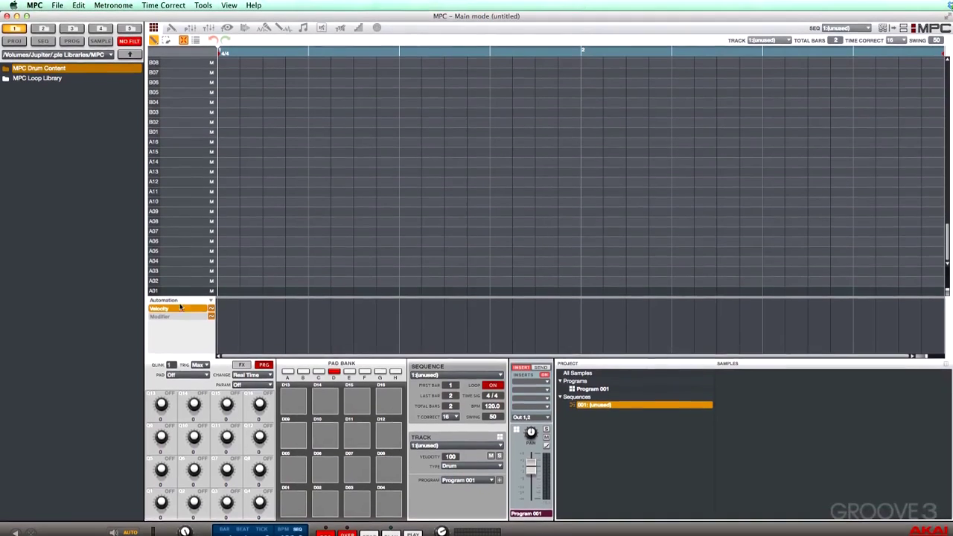
In Preferences, try Multi Process Threads at 1, restore it to 8, then view the Plugins folders.
left_click(34, 5)
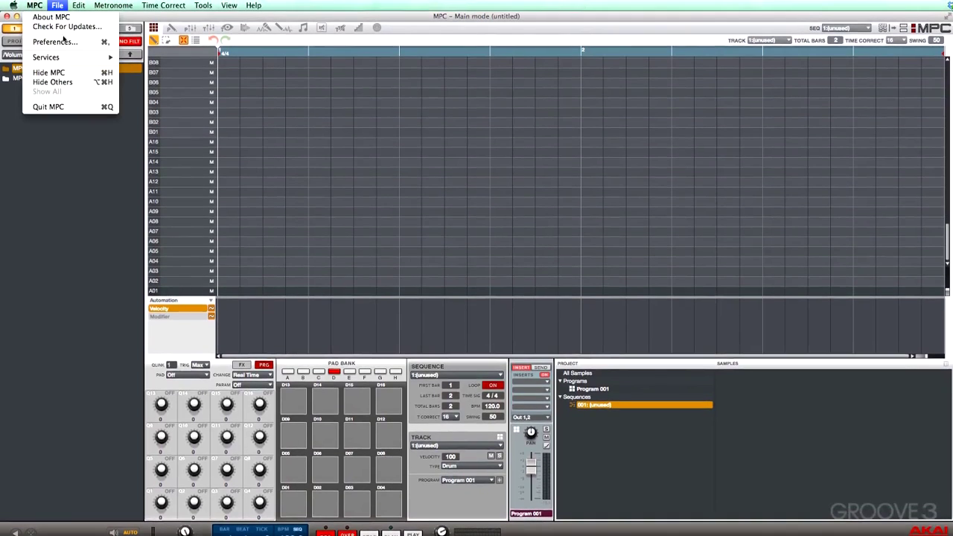
left_click(65, 41)
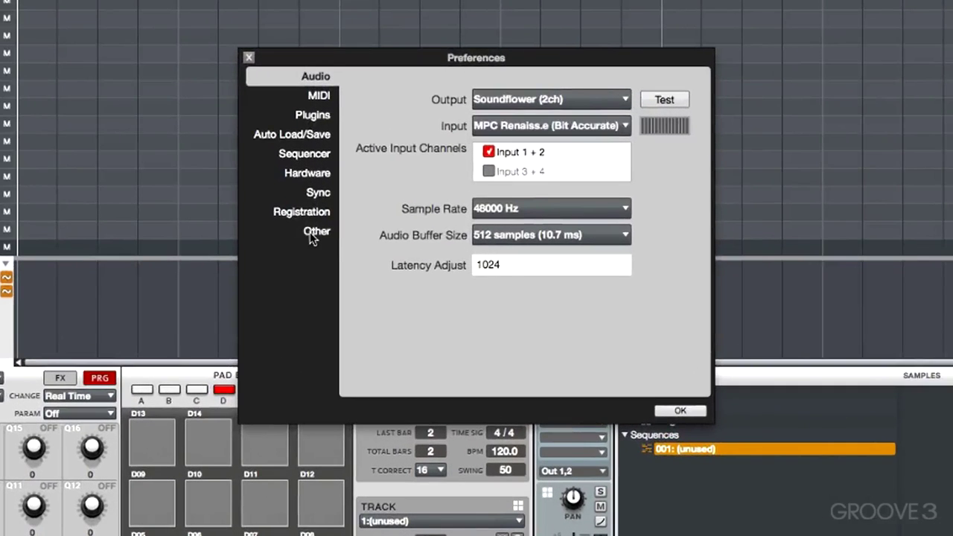
left_click(314, 233)
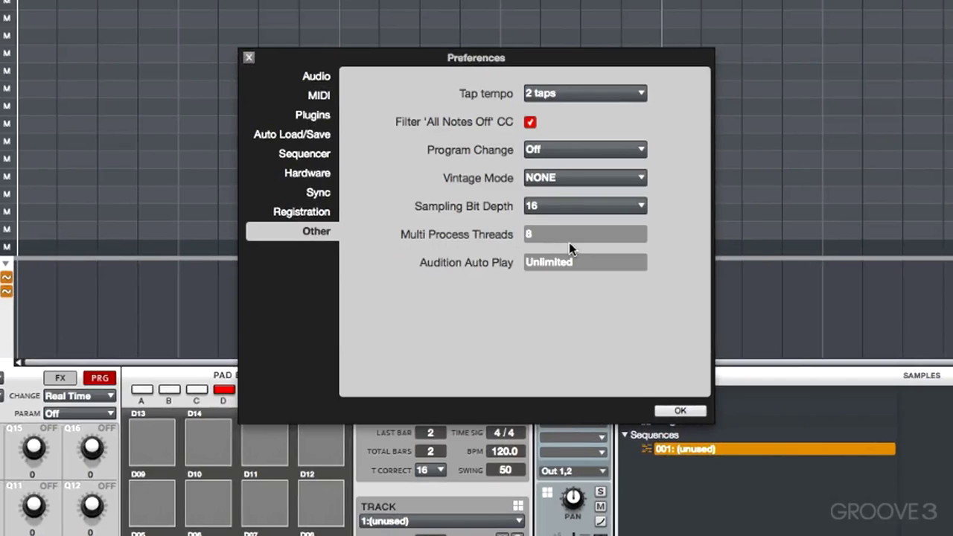
double_click(546, 235)
type("1")
left_click_drag(548, 235, 551, 218)
left_click(307, 114)
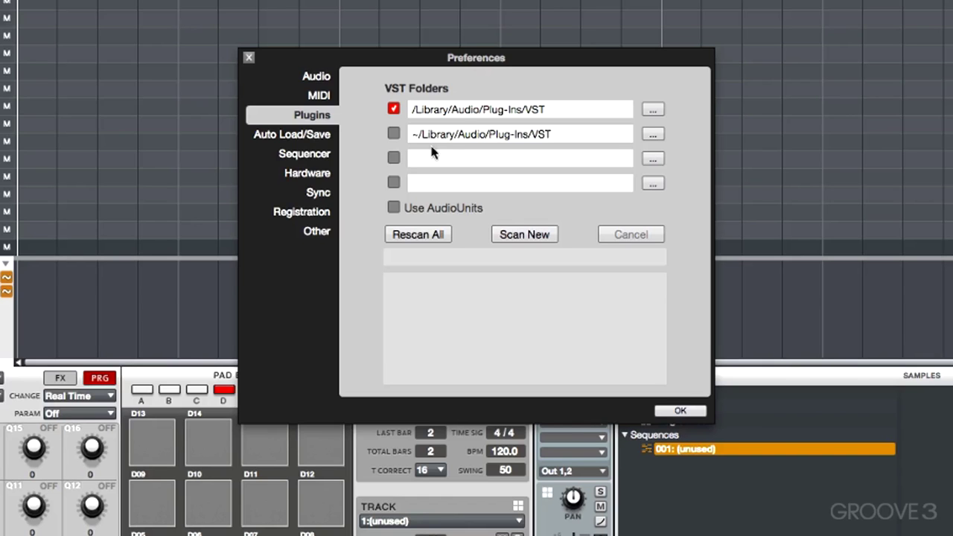
Close Preferences to return to Main mode with the MPC Drum Content and Loop Library folders.
left_click(248, 57)
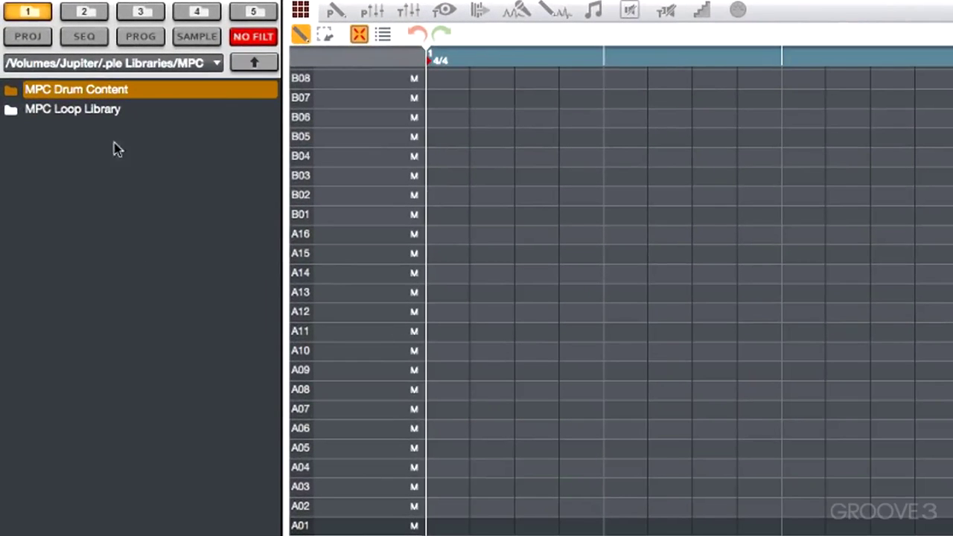
Open the Drum Groups folder inside MPC Drum Content in the browser.
left_click(99, 96)
double_click(98, 94)
double_click(82, 93)
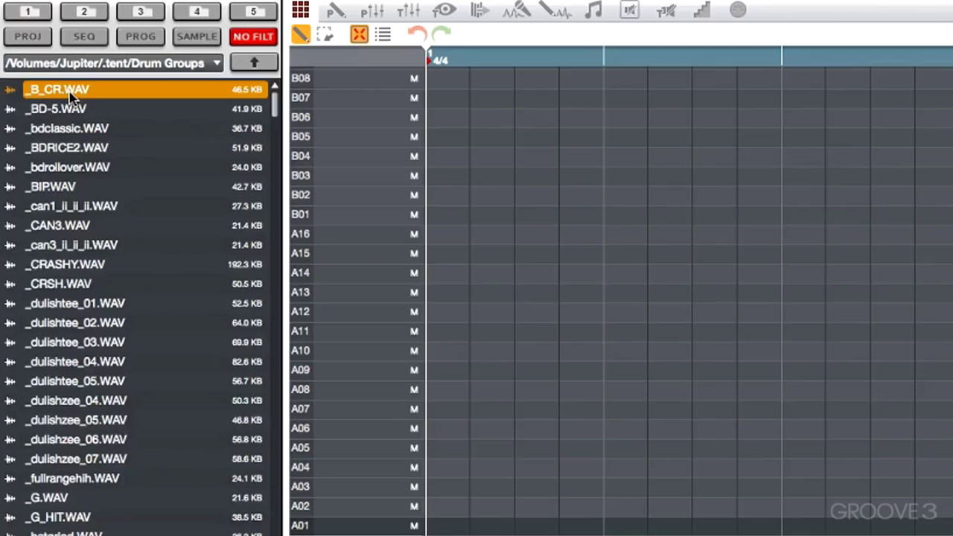
Audition the _BDRICE2, _BIP, _dulishtee_01 and _RIDECAN WAV samples.
left_click(71, 149)
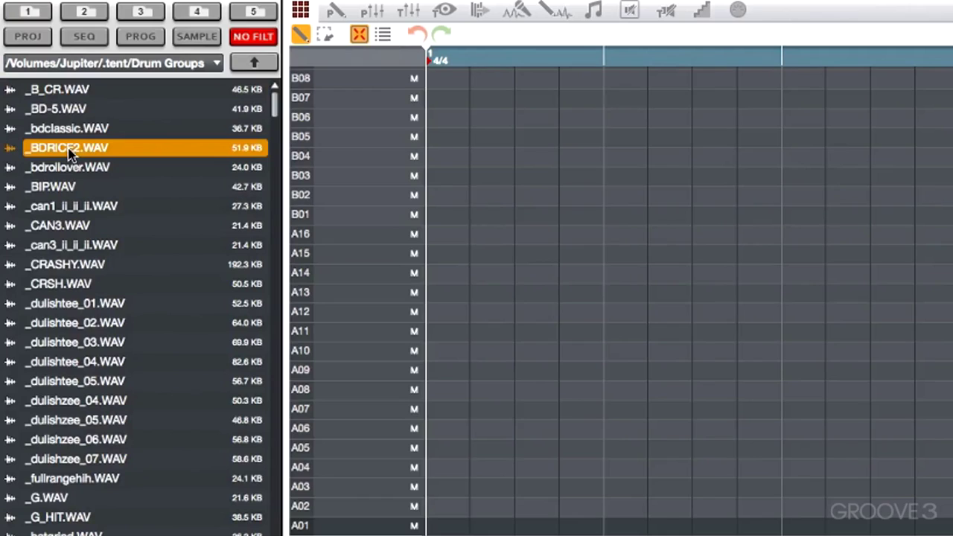
left_click(56, 190)
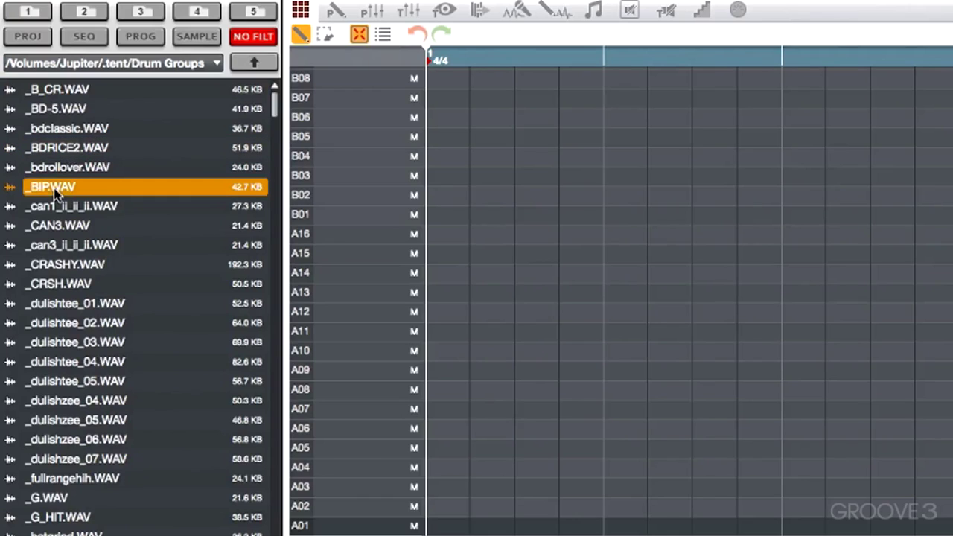
left_click(64, 305)
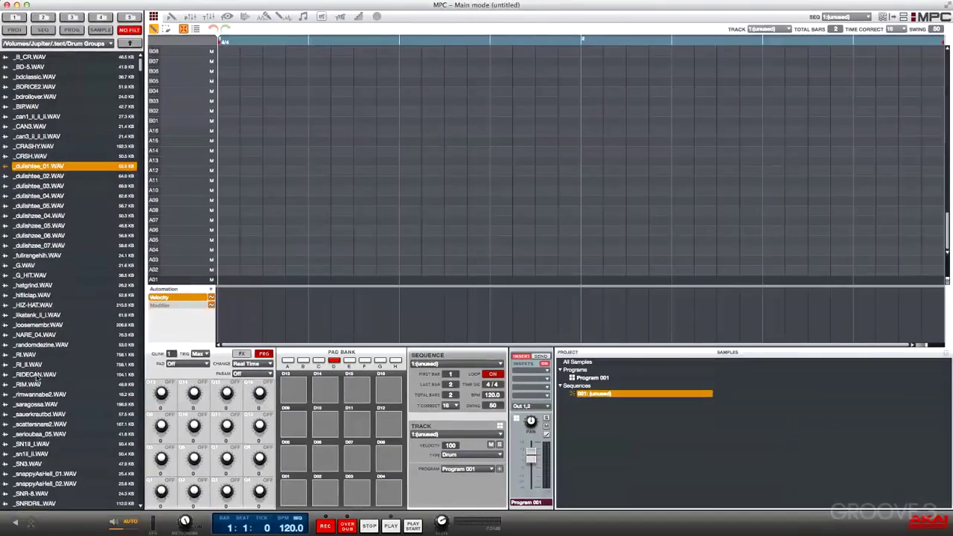
left_click(36, 375)
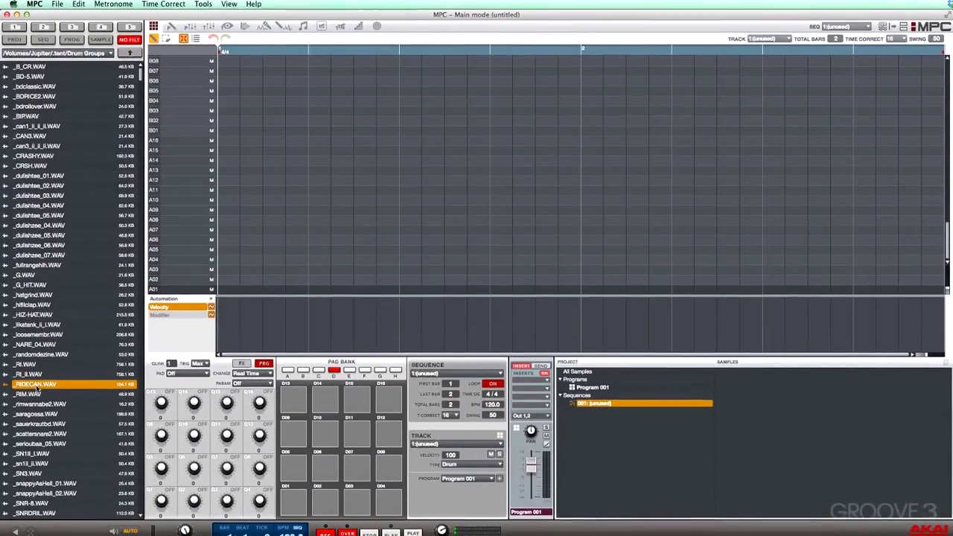
Limit Audition Auto Play to 6 in the Other preferences, then close Preferences.
left_click(58, 5)
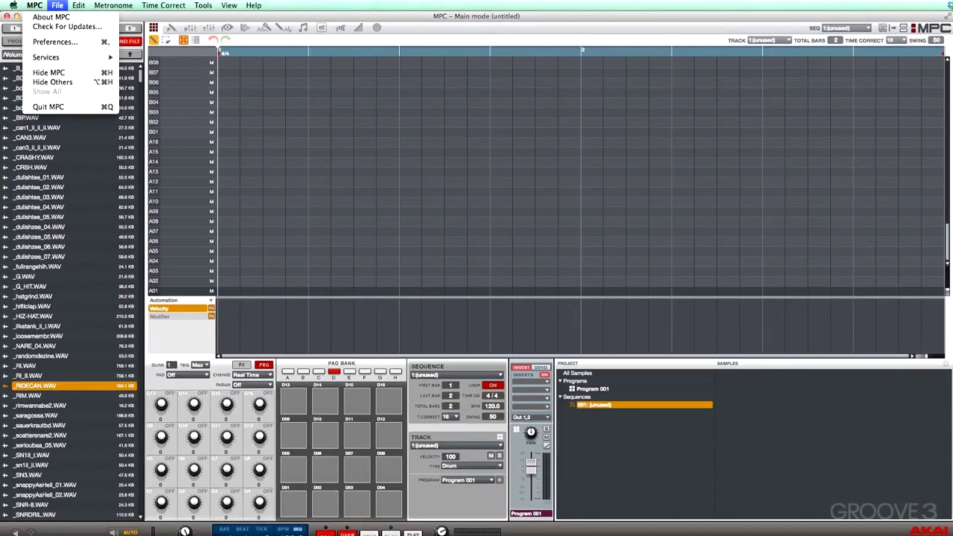
left_click(49, 43)
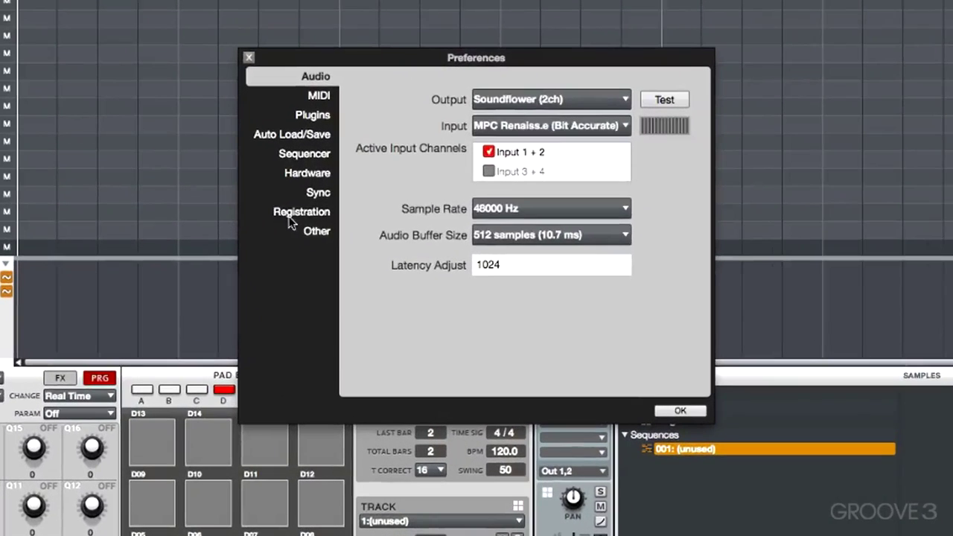
left_click(314, 232)
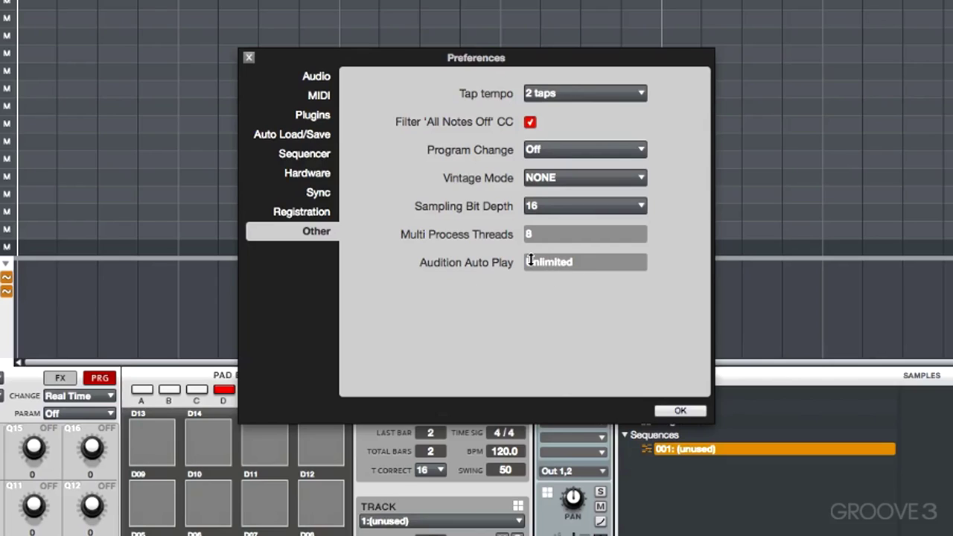
left_click_drag(529, 258, 532, 216)
left_click(249, 58)
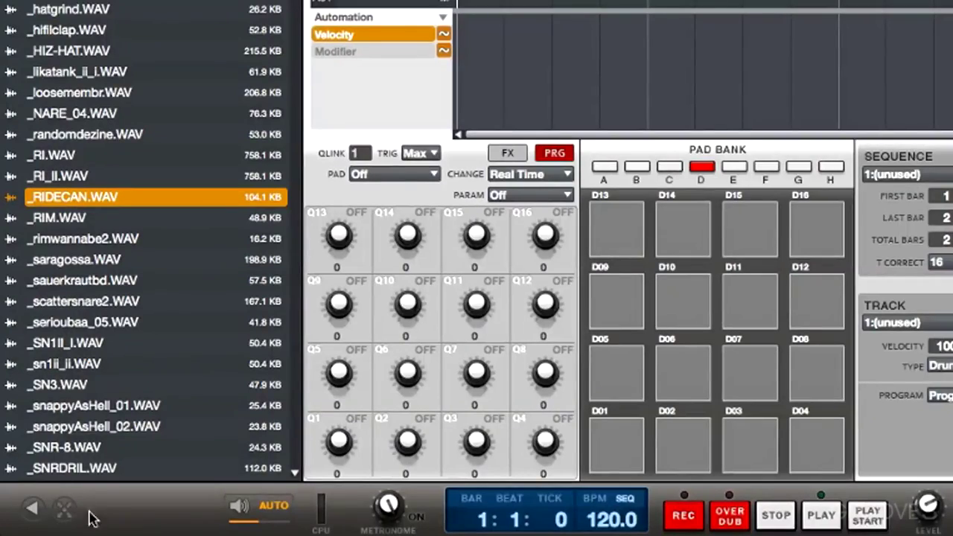
Browse the factory expansions, expanding Hybrid 3 and The 809.
left_click(64, 510)
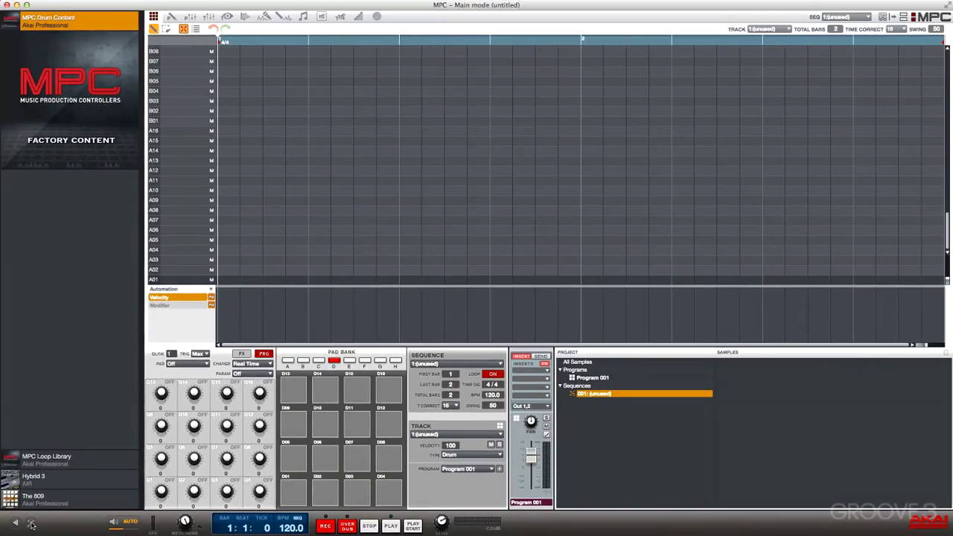
left_click(53, 489)
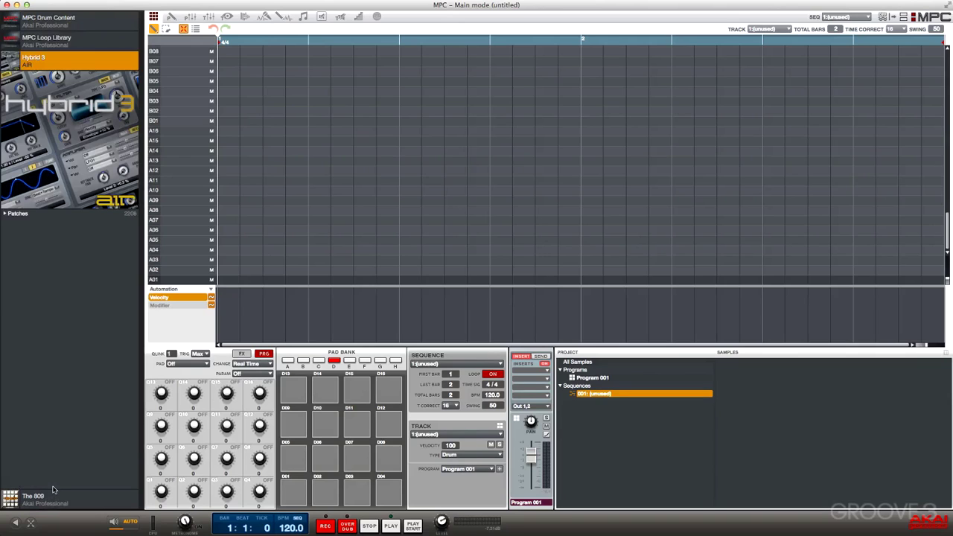
left_click(52, 501)
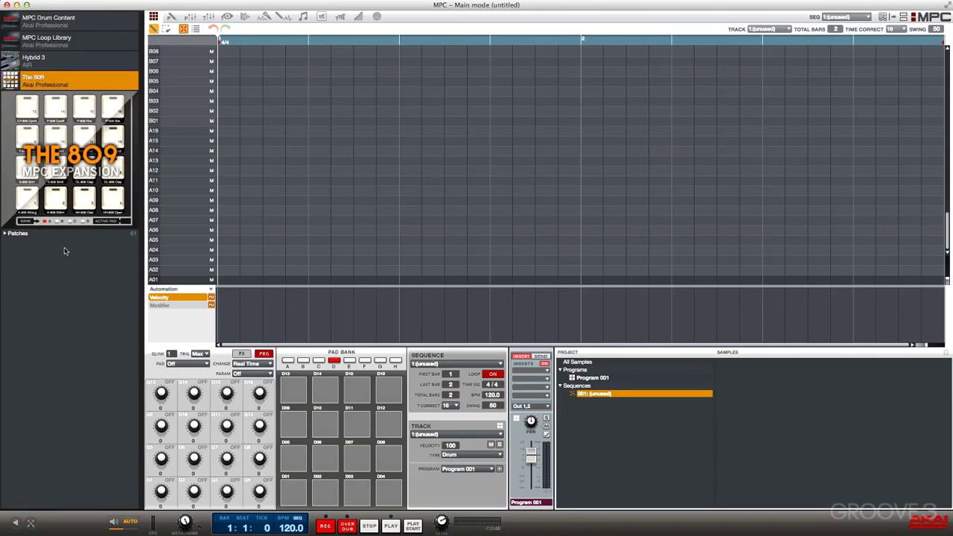
left_click(51, 65)
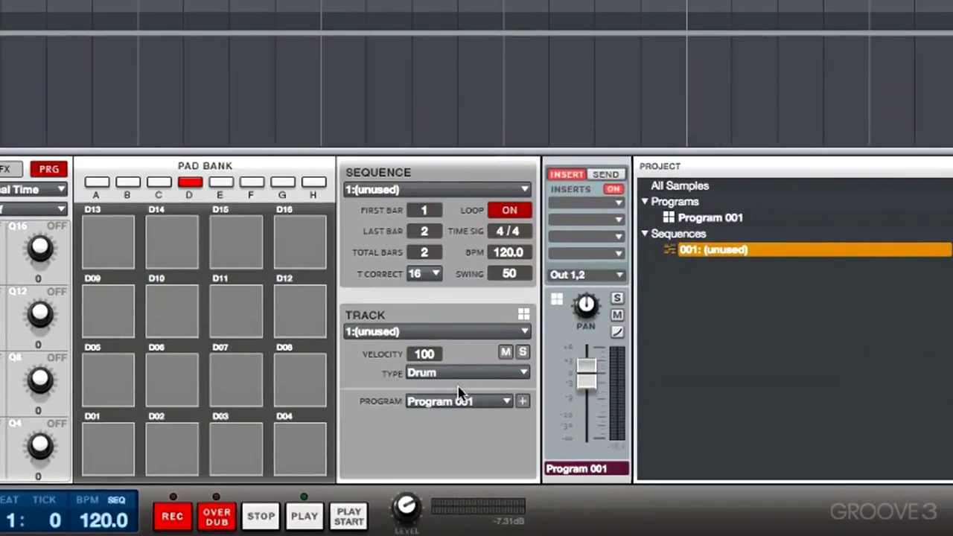
Make Track 01 a plugin track and list its plugins under Akai Professional.
left_click(523, 372)
left_click(485, 403)
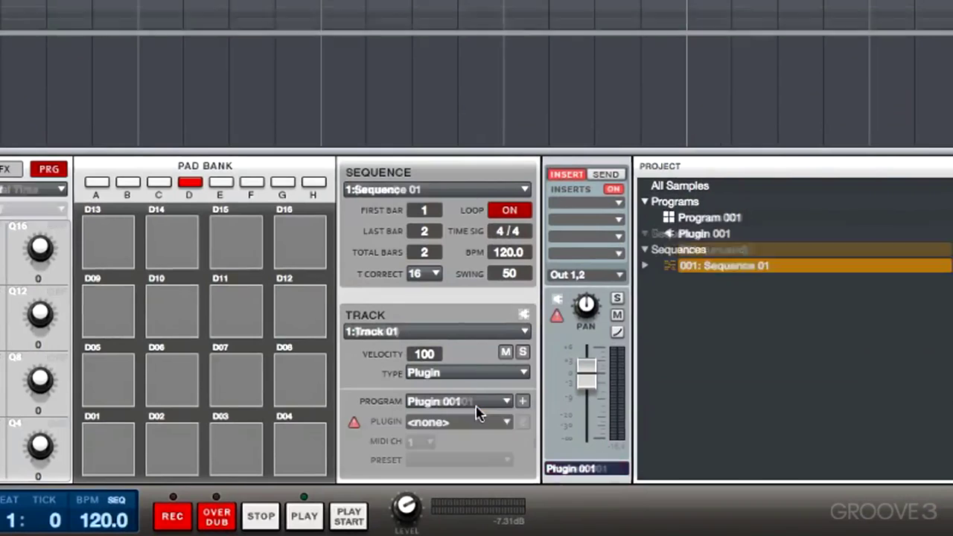
left_click(506, 423)
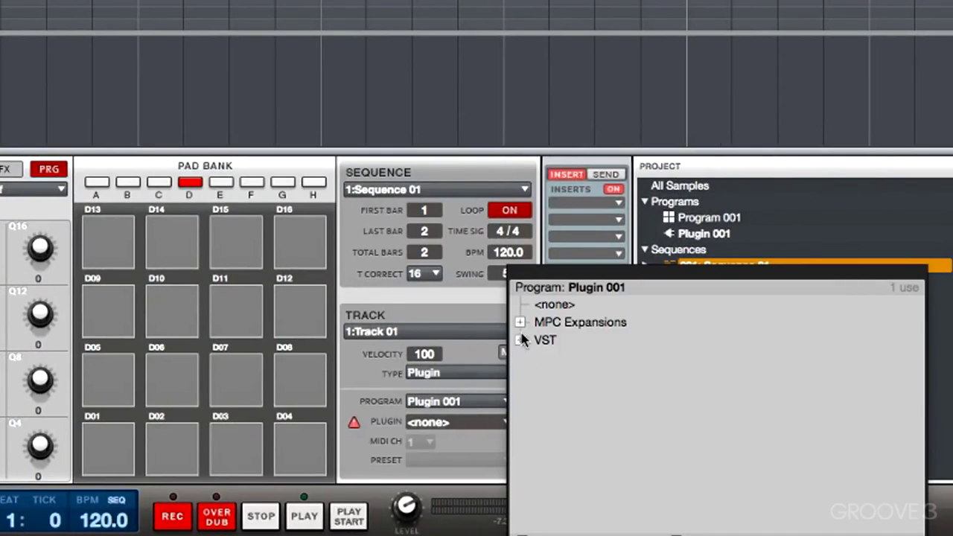
left_click(519, 322)
left_click(537, 340)
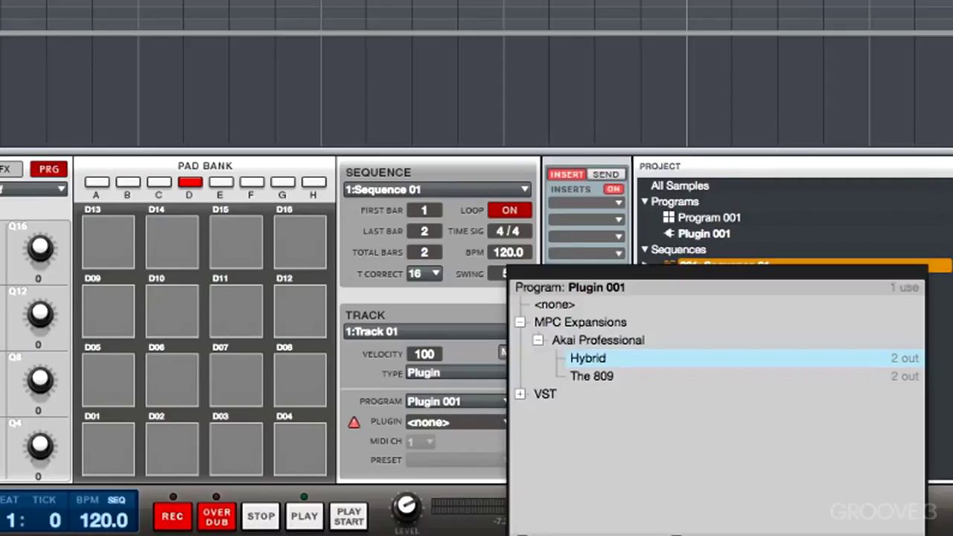
Load Hybrid on the track, open its editor, and display the Hybrid Instrument Help guide.
left_click(566, 358)
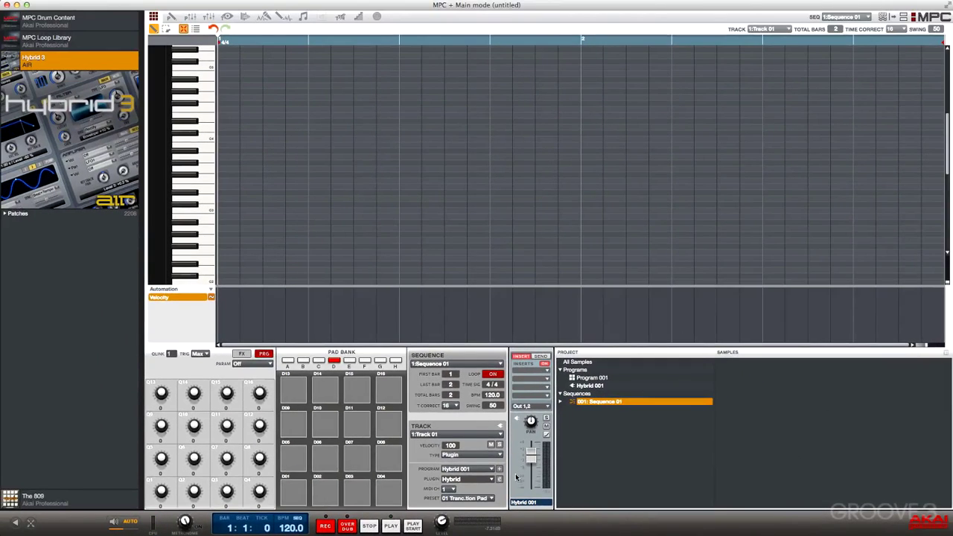
left_click(500, 480)
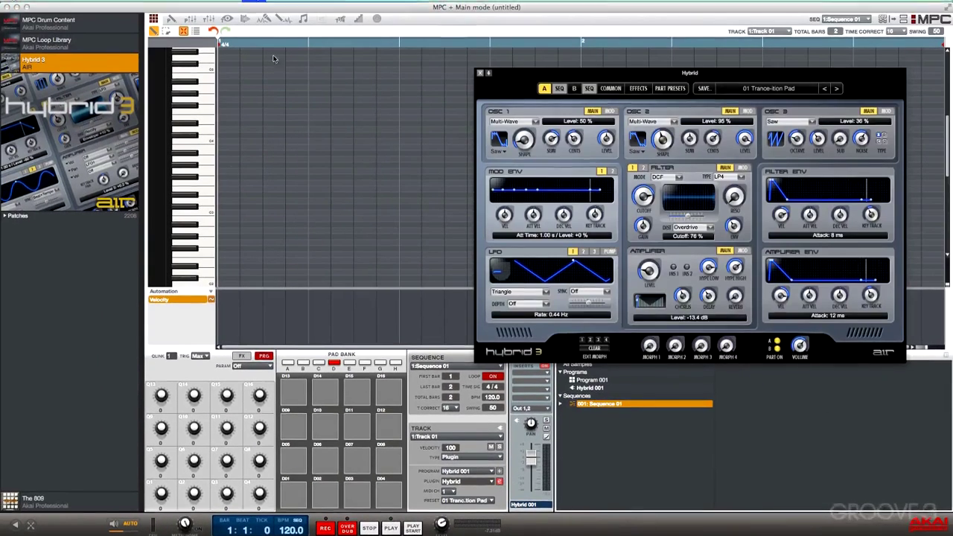
left_click(254, 5)
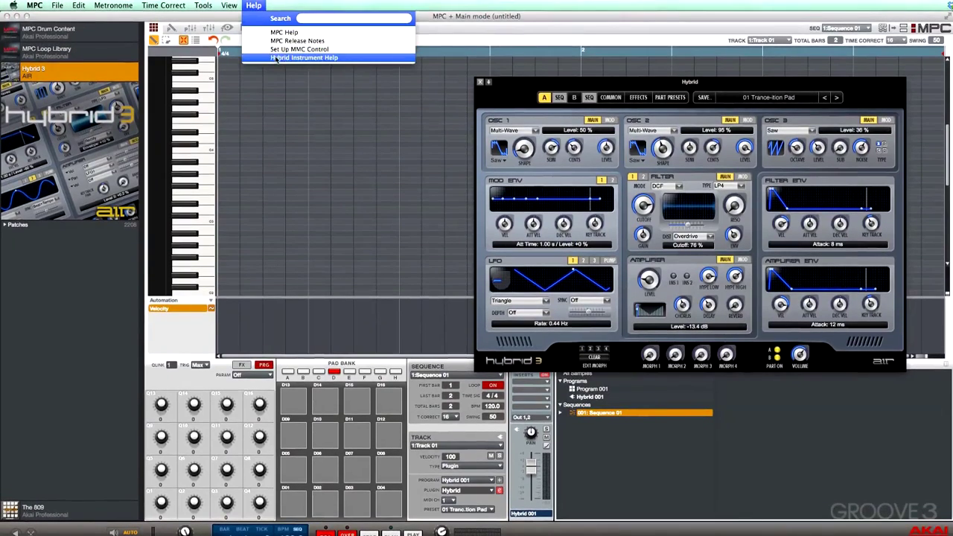
left_click(280, 58)
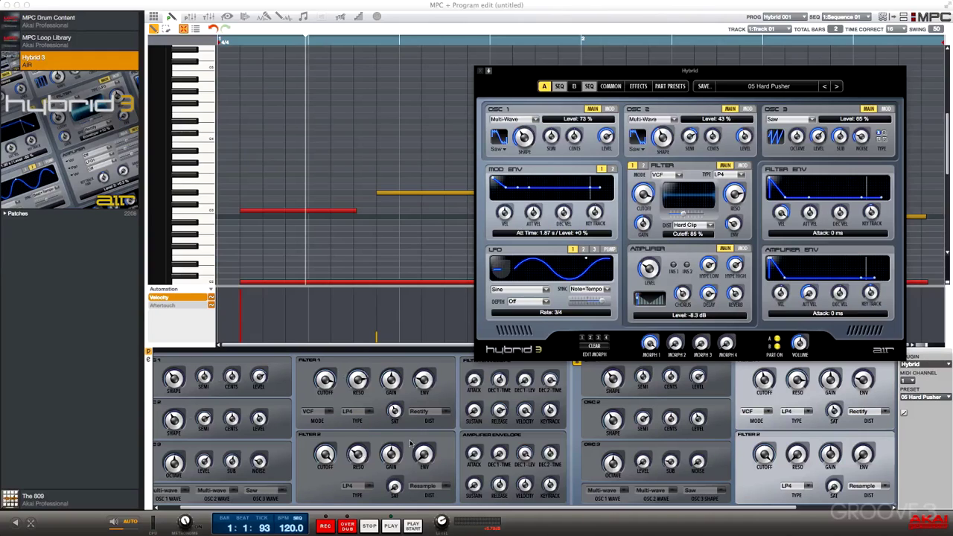
Scroll the piano roll right to view the recorded Hybrid notes across two bars.
mouse_move(410, 445)
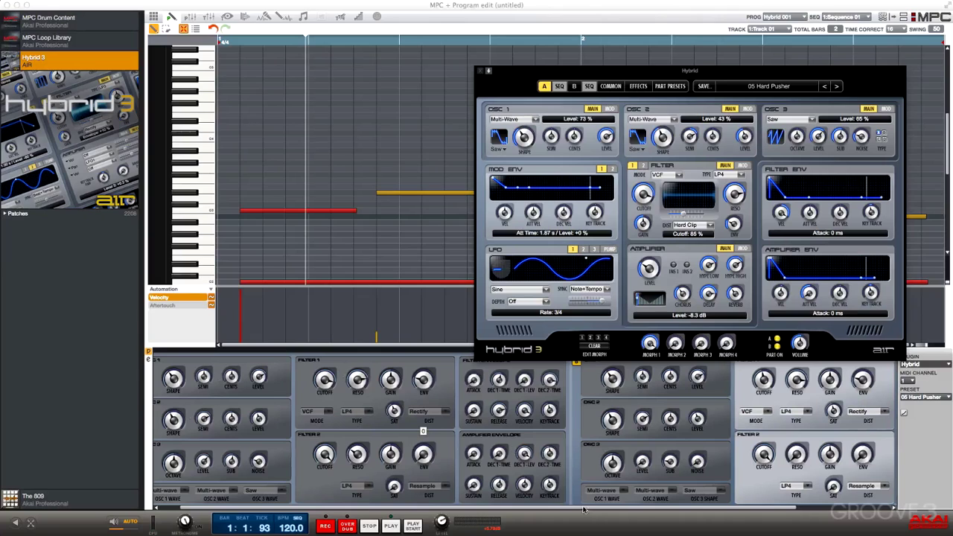
scroll(584, 509, "right", 5)
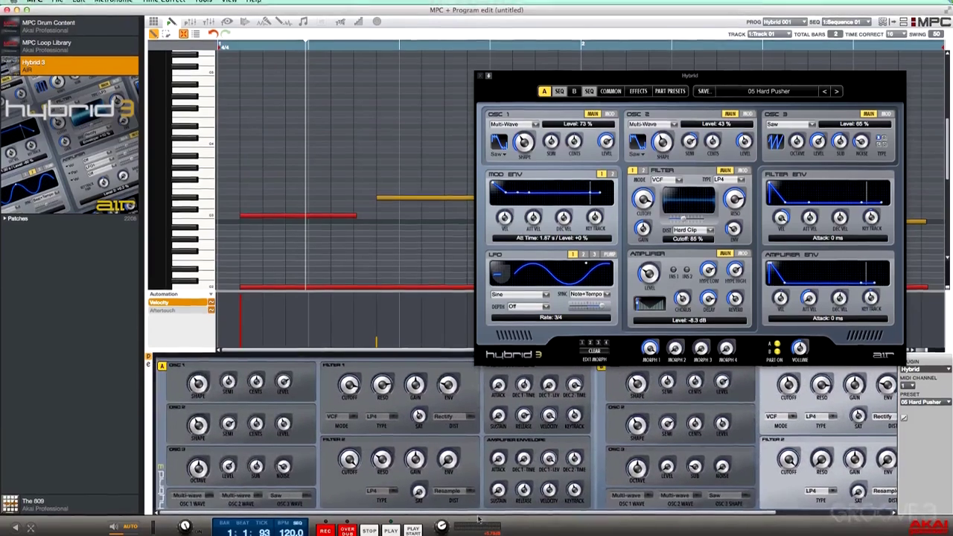
Close the Hybrid plugin window and show the on-screen MIDI keyboard from Tools.
left_click(481, 70)
left_click(203, 5)
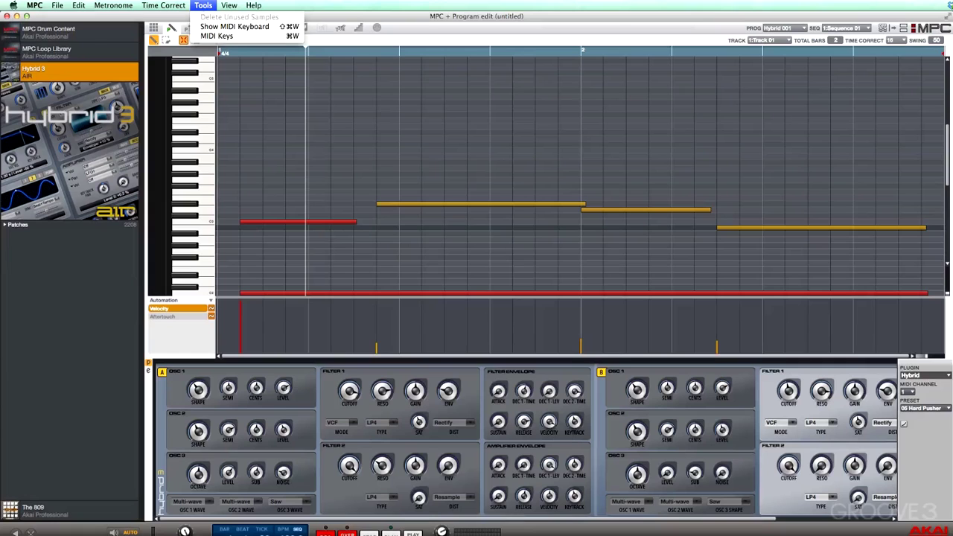
left_click(234, 26)
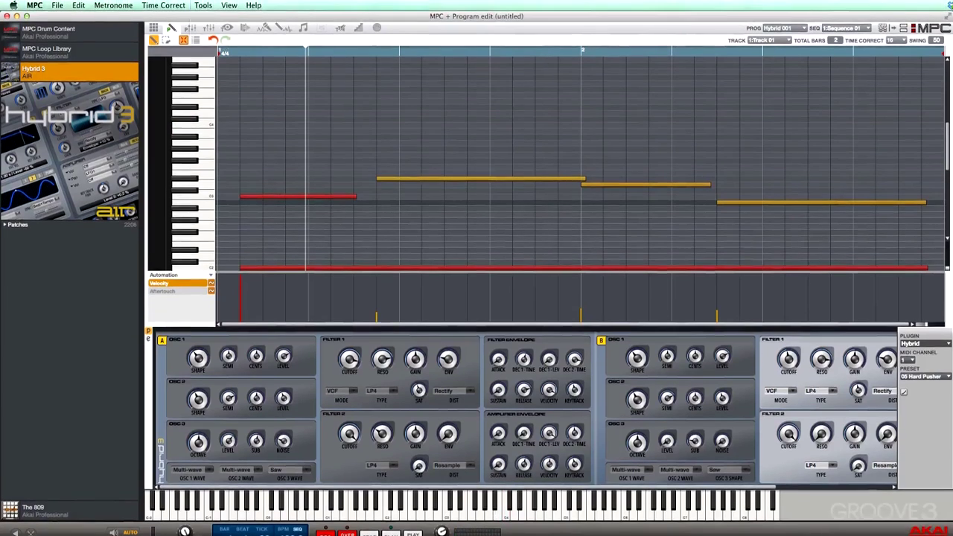
Enable Tools > MIDI Keys so the on-screen keys show computer-key letters.
left_click(205, 7)
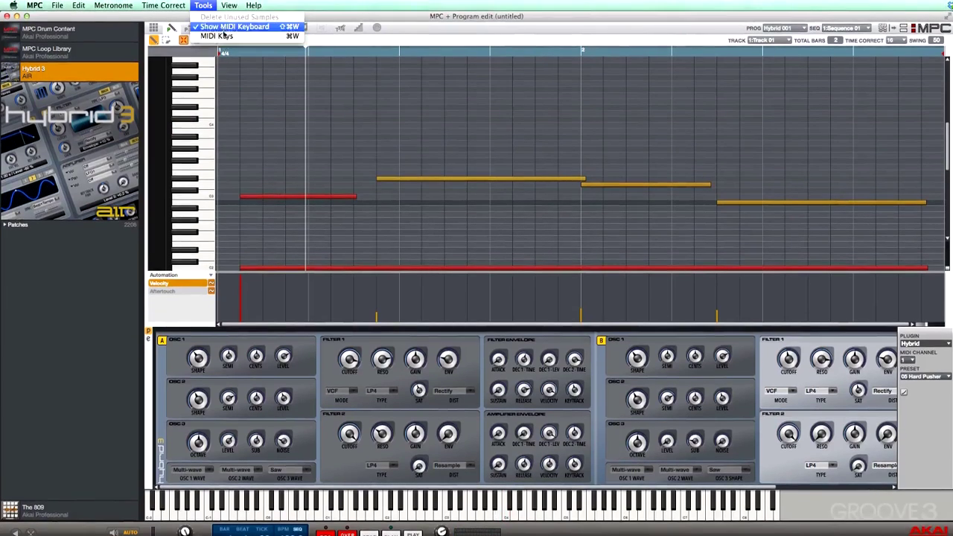
left_click(223, 36)
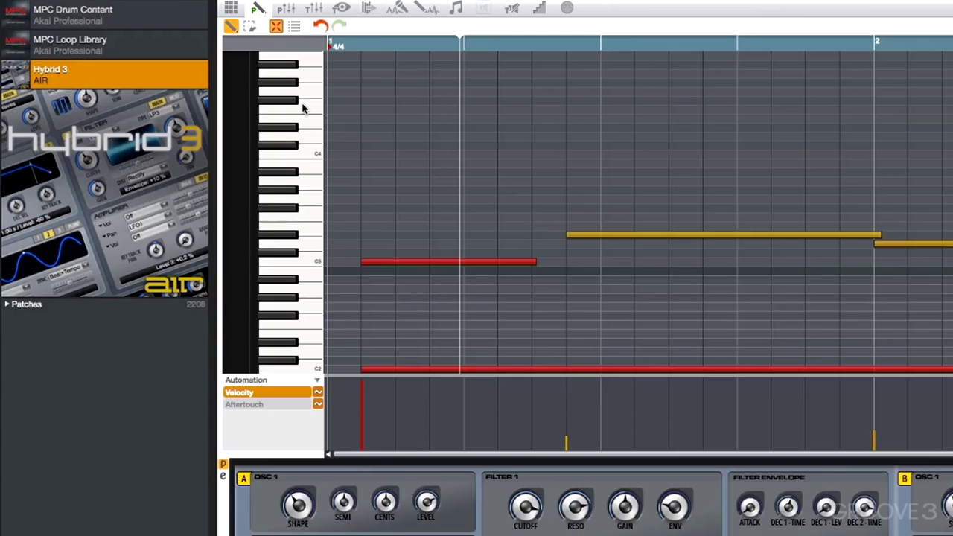
Start sequence playback with the spacebar to hear the recorded Hybrid notes.
key("space")
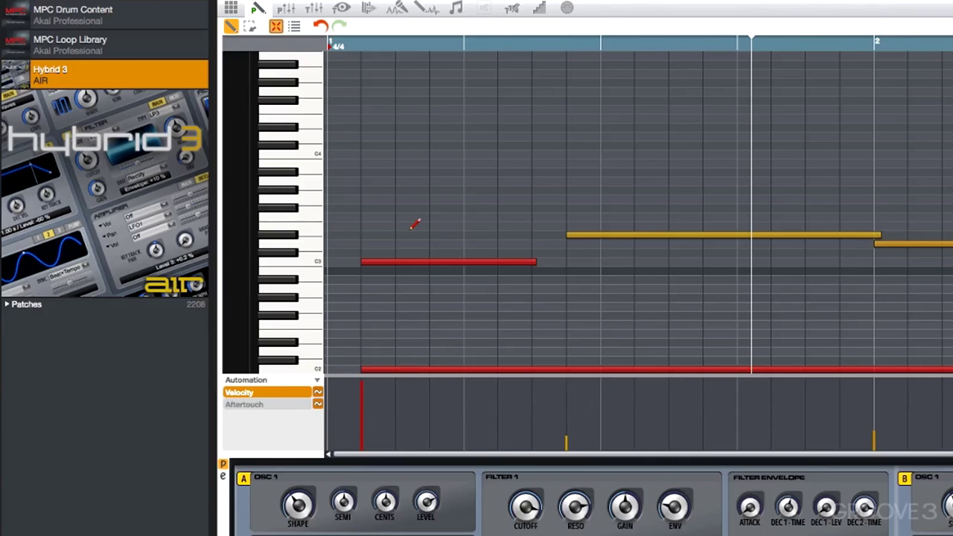
Expand the Hybrid patches and audition 19 Pulsating Pulses, 23 Triller, then Trancegate Pad.
left_click(7, 304)
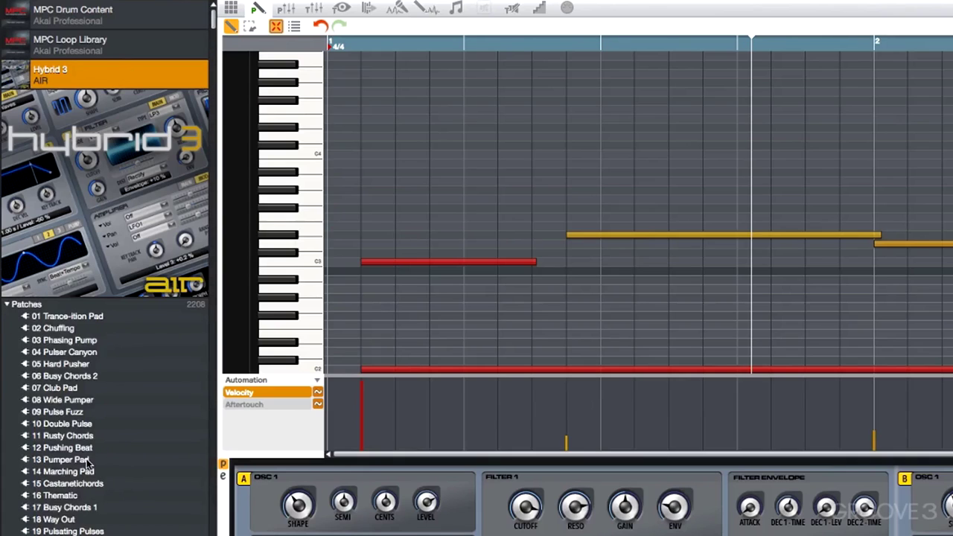
scroll(84, 504, "down", 2)
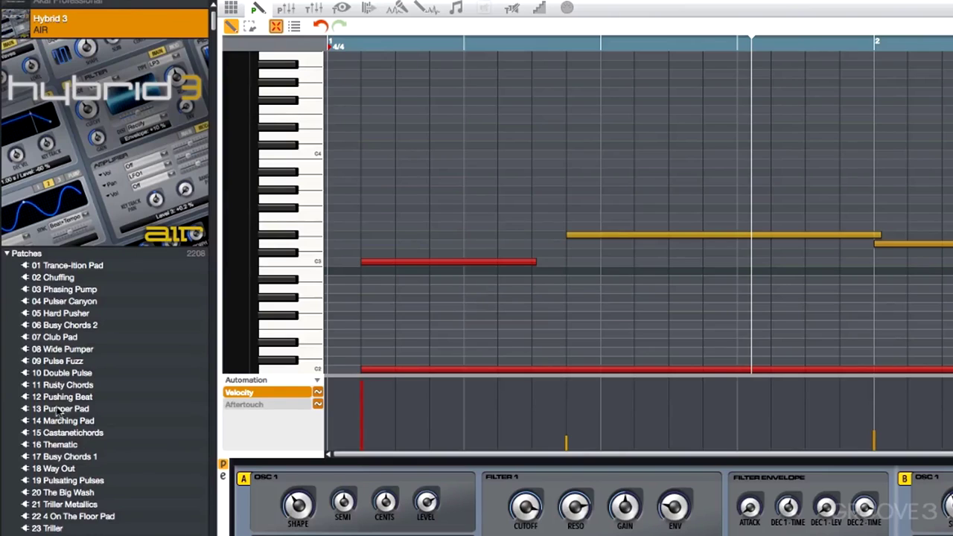
left_click(61, 481)
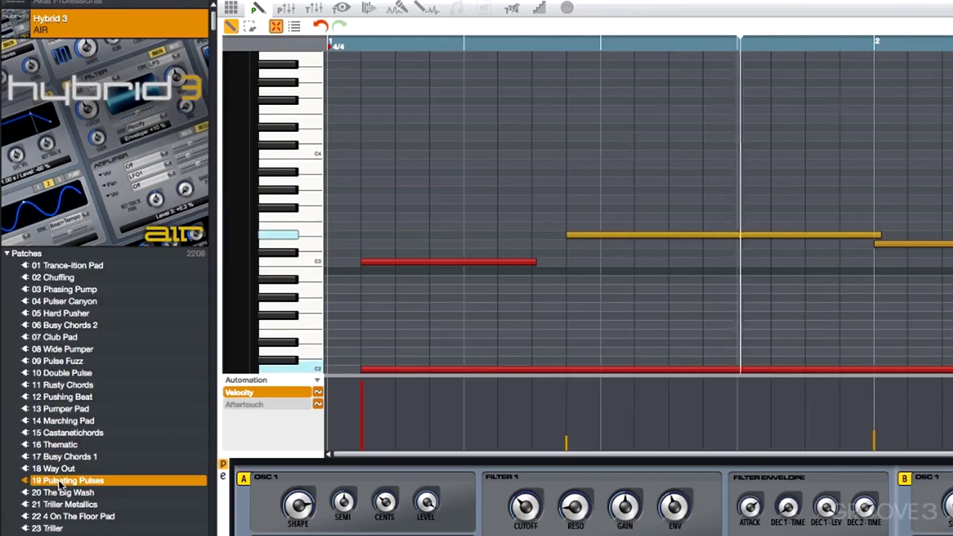
left_click(64, 527)
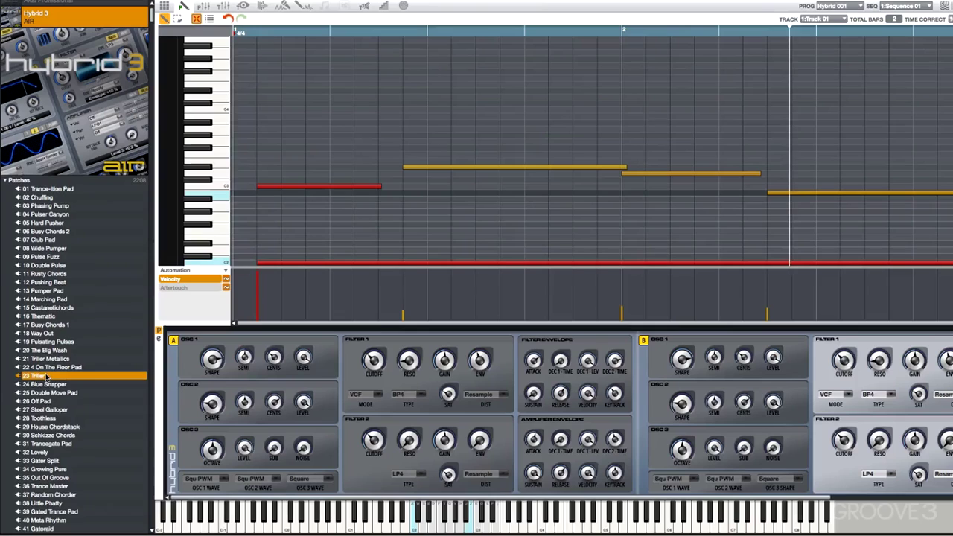
left_click(49, 444)
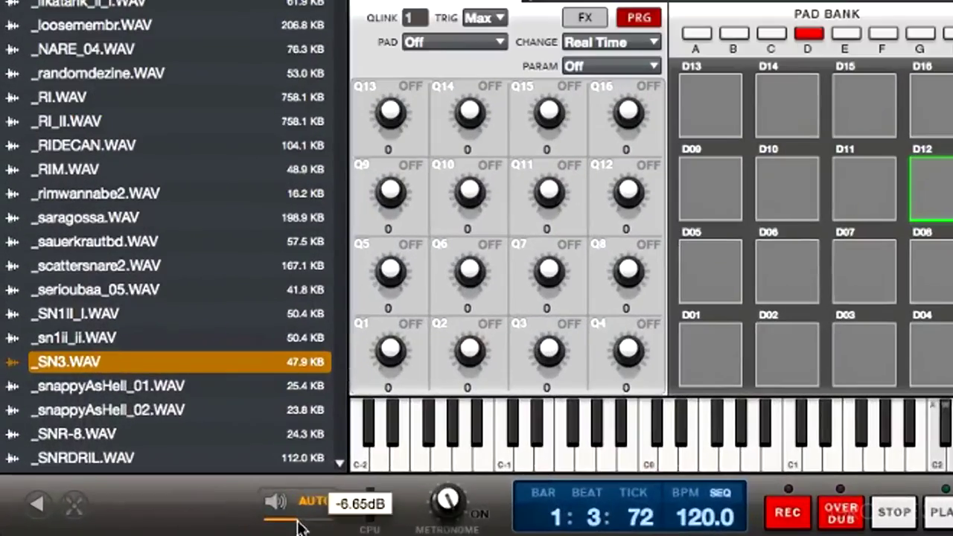
left_click_drag(122, 532, 111, 531)
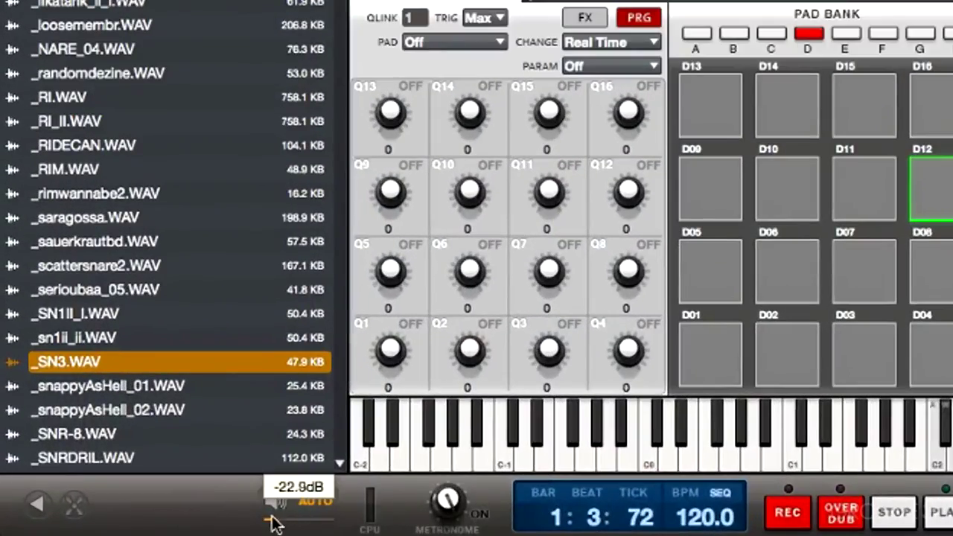
mouse_move(285, 523)
left_mouse_down()
mouse_move(321, 521)
mouse_move(299, 522)
left_mouse_up()
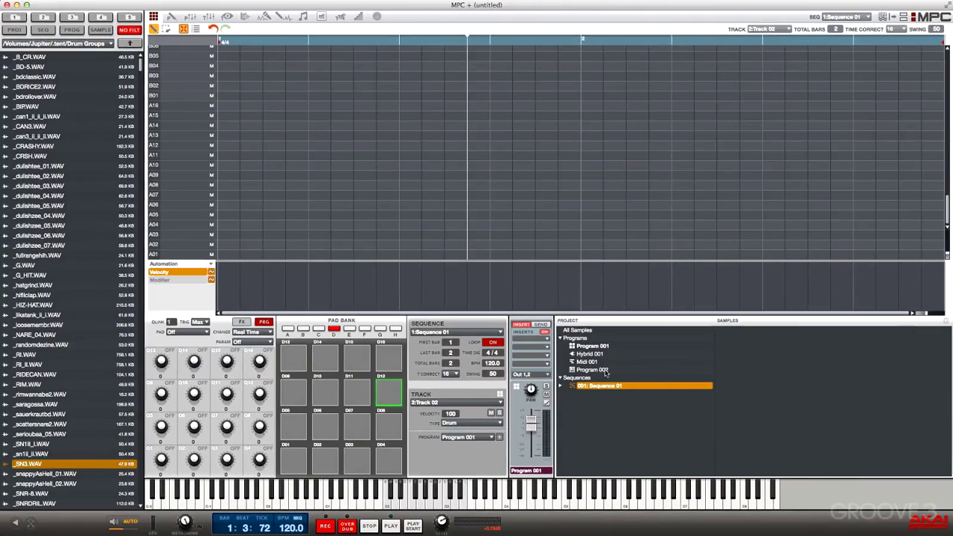
Choose (unused) from the SEQ dropdown to create empty Sequence 002.
left_click(869, 21)
left_click(844, 32)
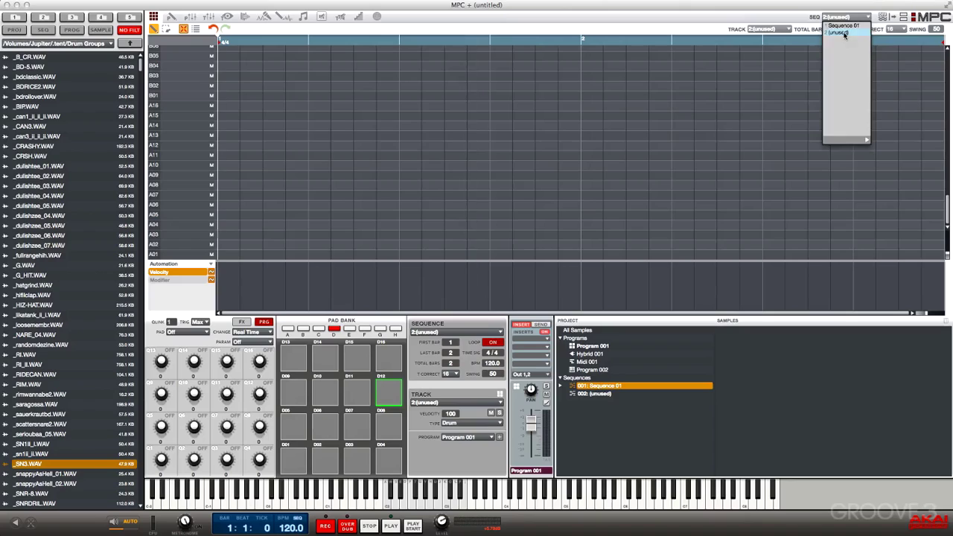